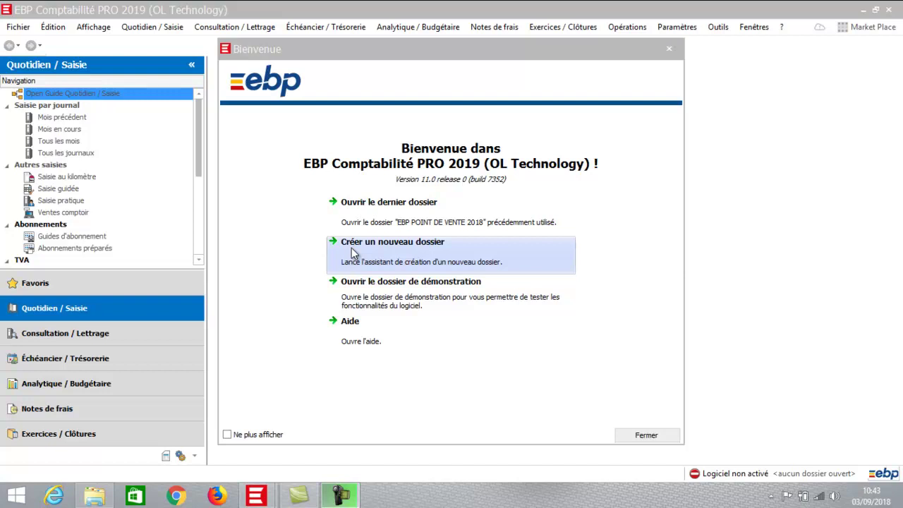
Launch the new-dossier wizard with 'Créer un nouveau dossier' and advance past its welcome page.
click(354, 253)
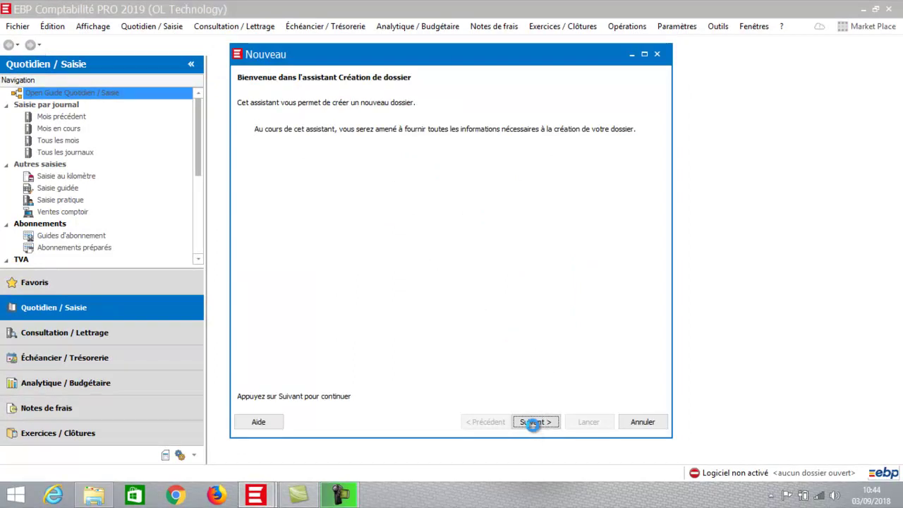
click(535, 422)
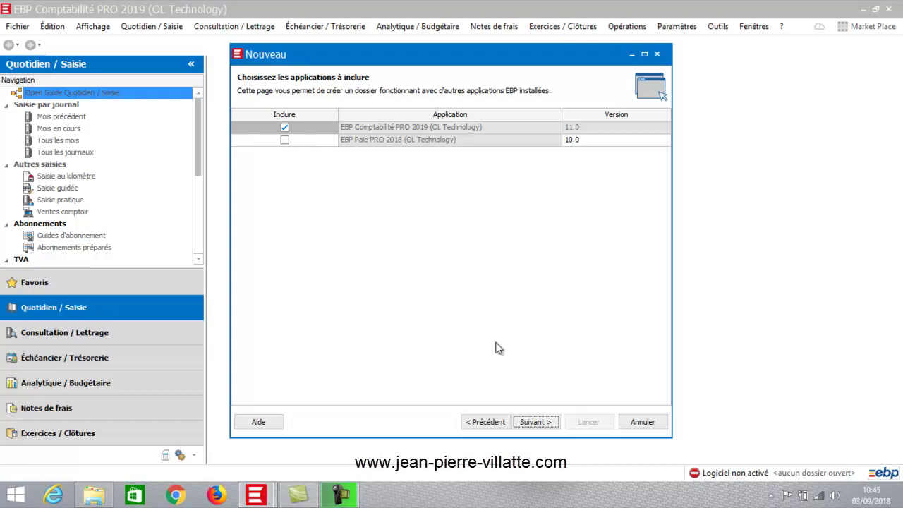
Keep Comptabilité PRO 2019 with client plus server installation, and name the dossier 'FORMATION EBP COMPTAB 2019'.
click(536, 423)
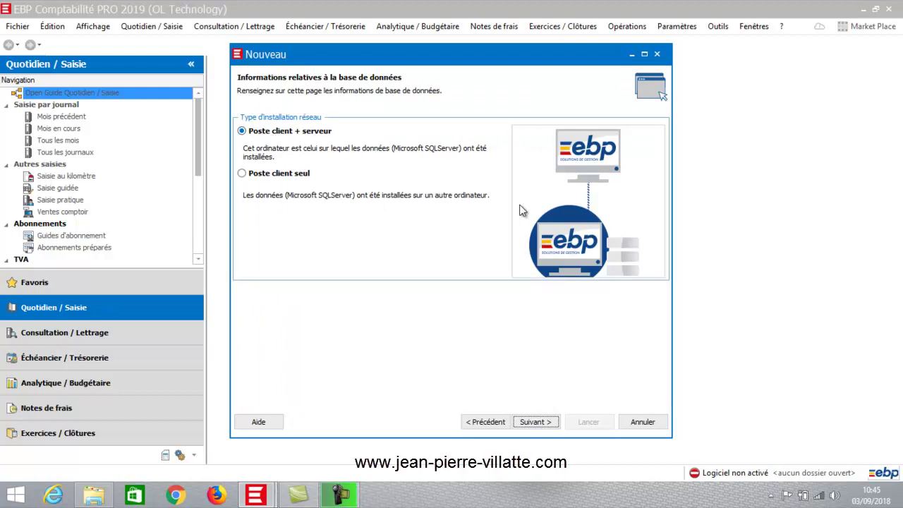
click(535, 423)
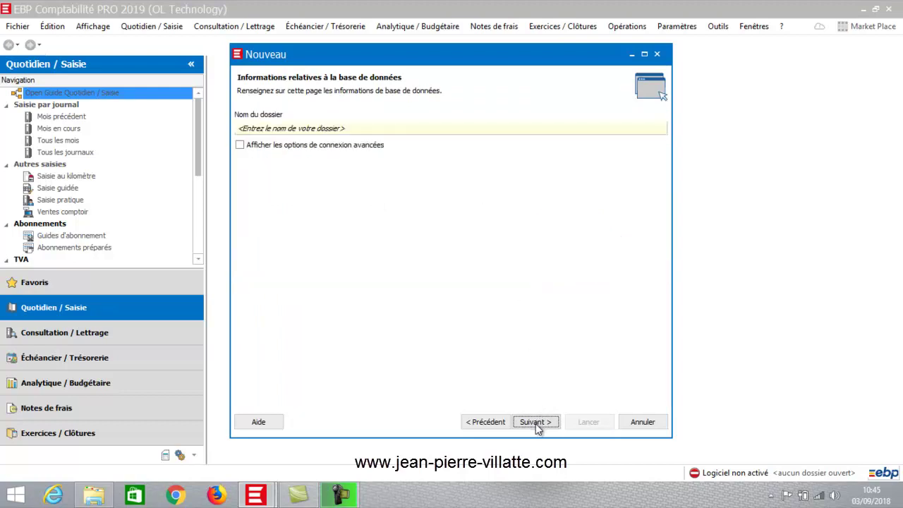
click(320, 128)
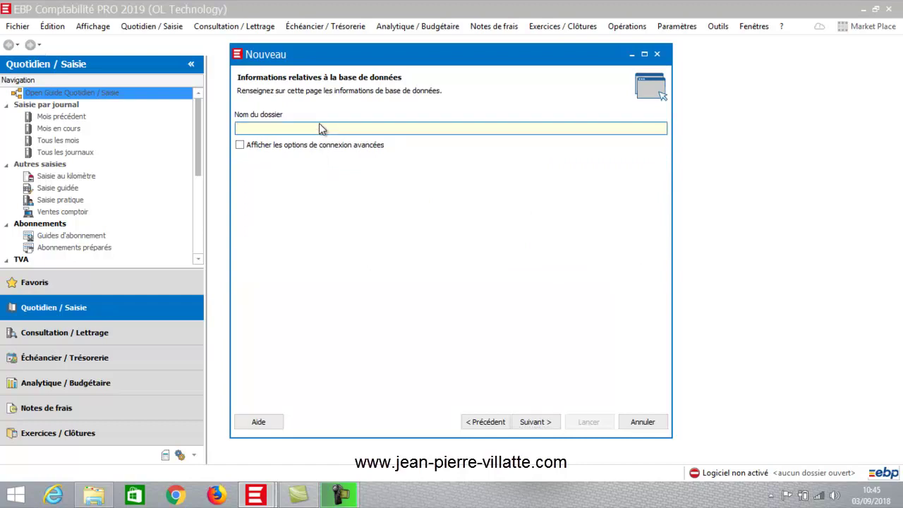
text(FORMATION EBP COMPTAB 2019)
key(Return)
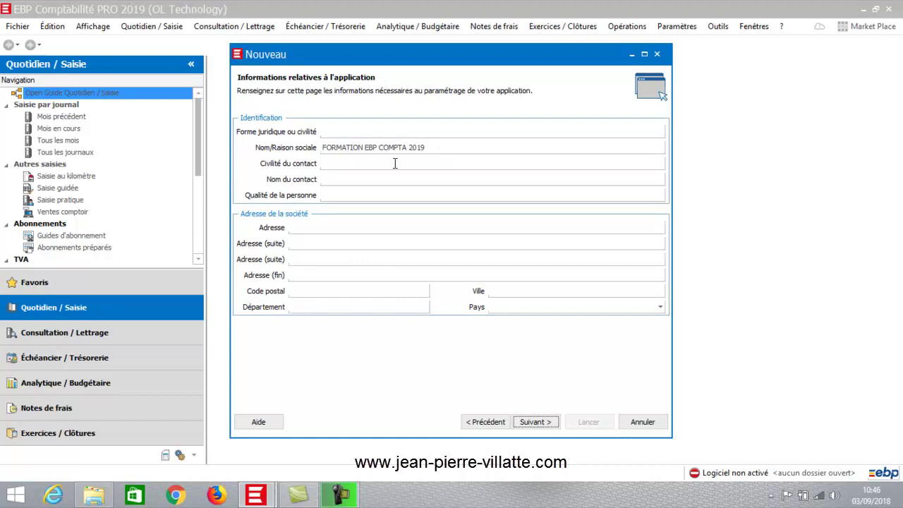
Fill in the company's street and postal code fields so the town autocompletes, then continue.
click(310, 226)
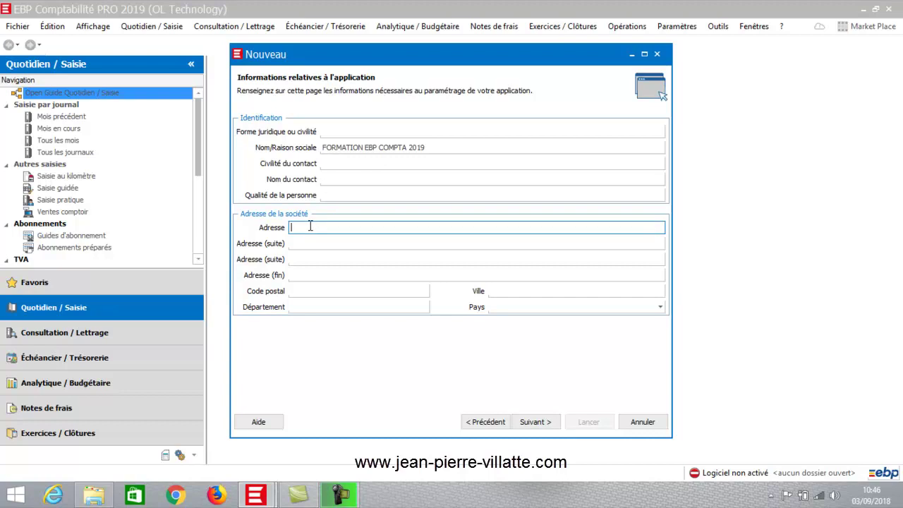
click(294, 291)
text(31000)
key(Tab)
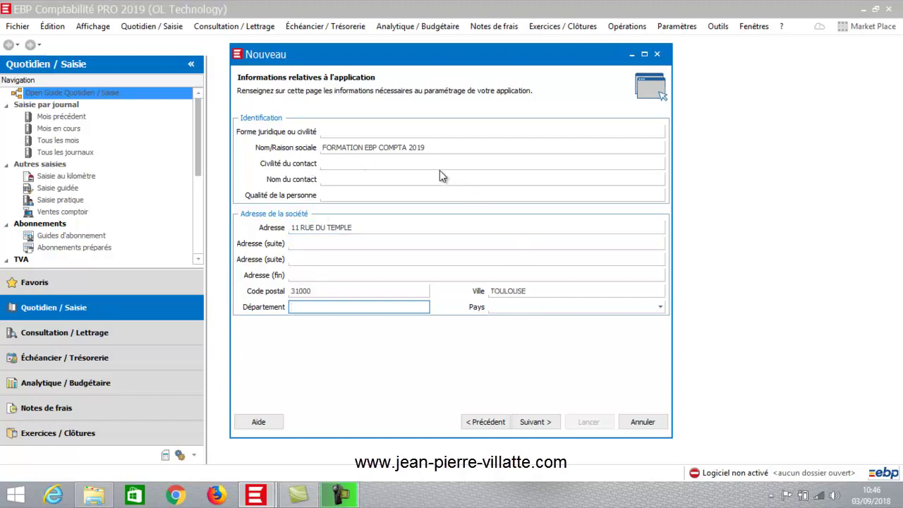
click(537, 423)
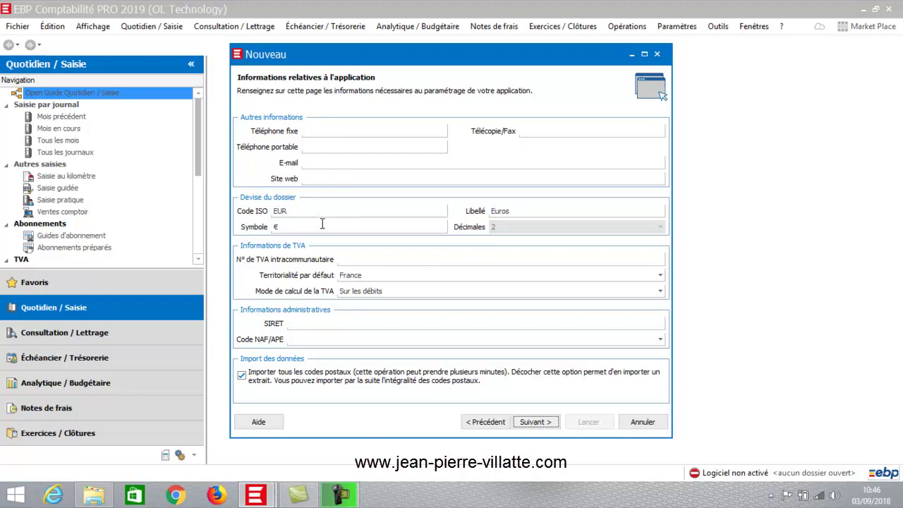
click(348, 259)
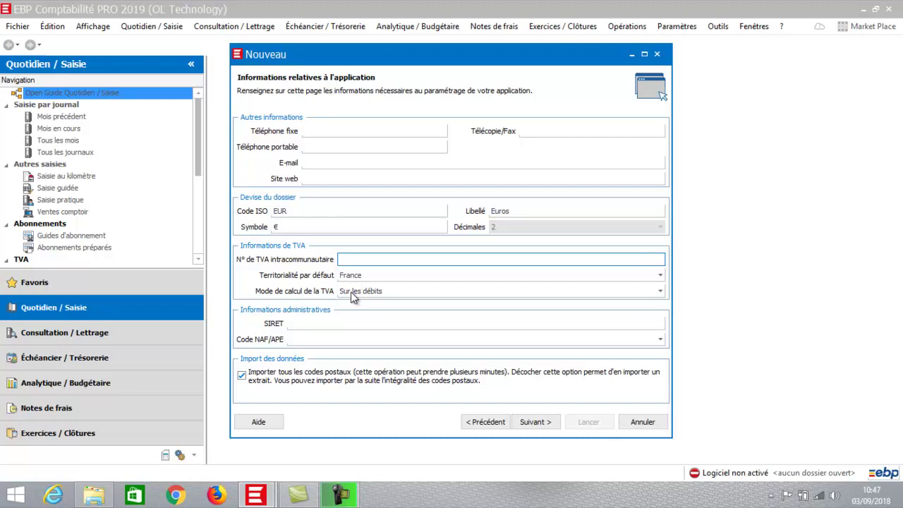
click(353, 291)
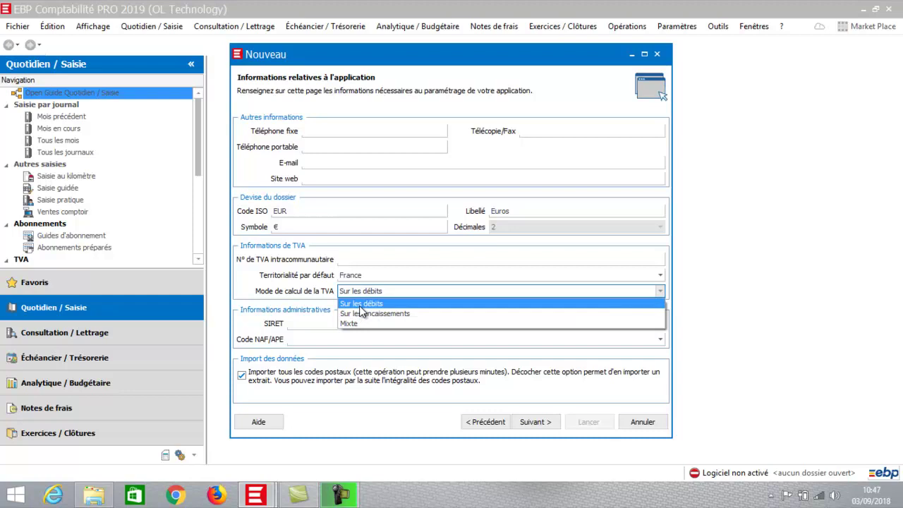
click(360, 306)
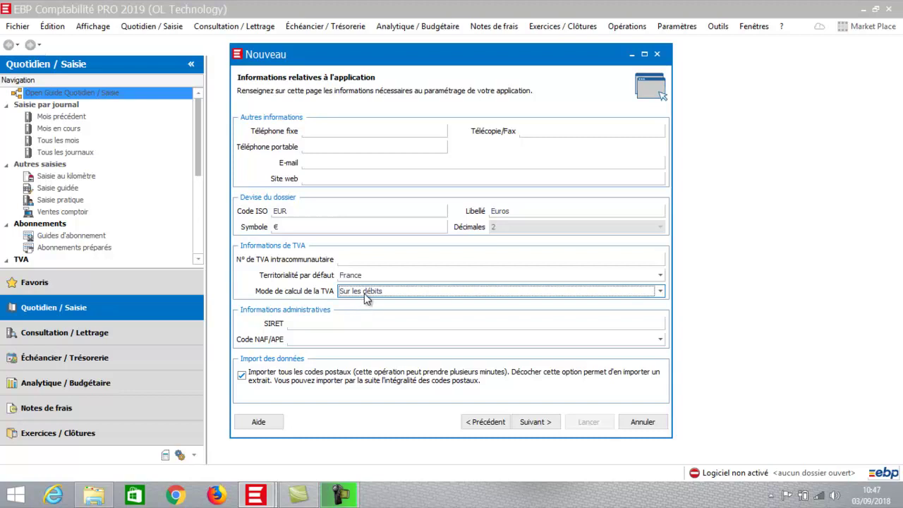
click(364, 294)
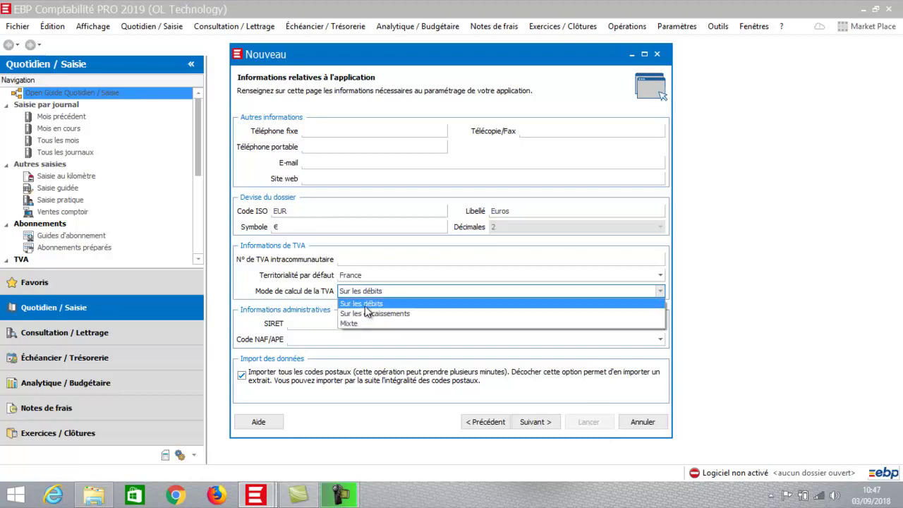
click(365, 305)
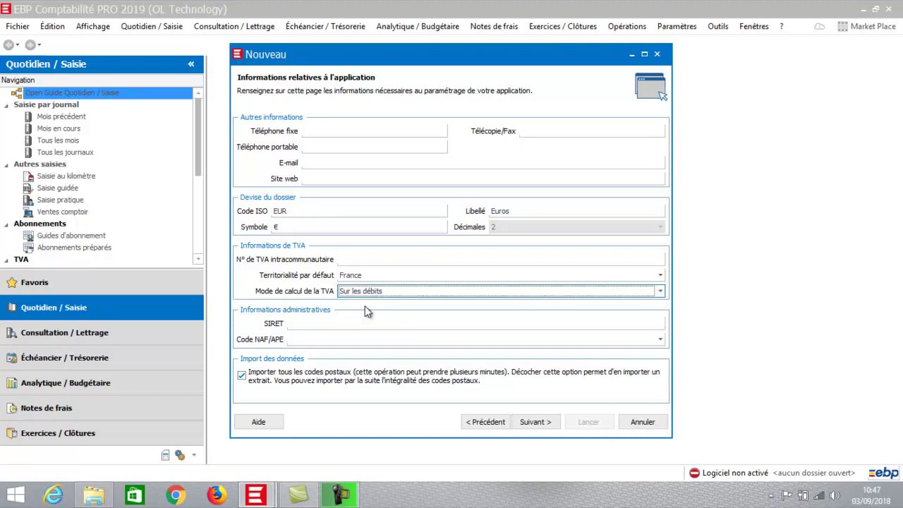
click(300, 321)
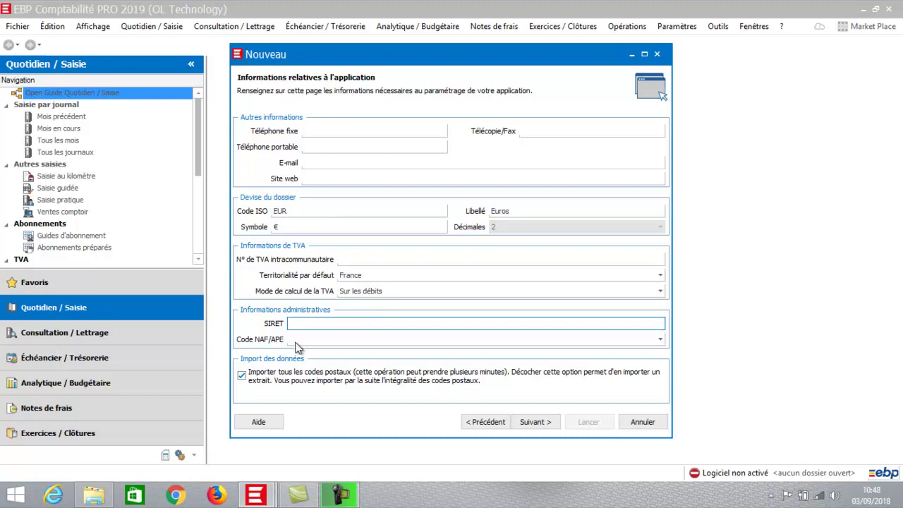
Untick 'Importer tous les codes postaux' so only a postal-code extract is imported, then continue.
click(242, 377)
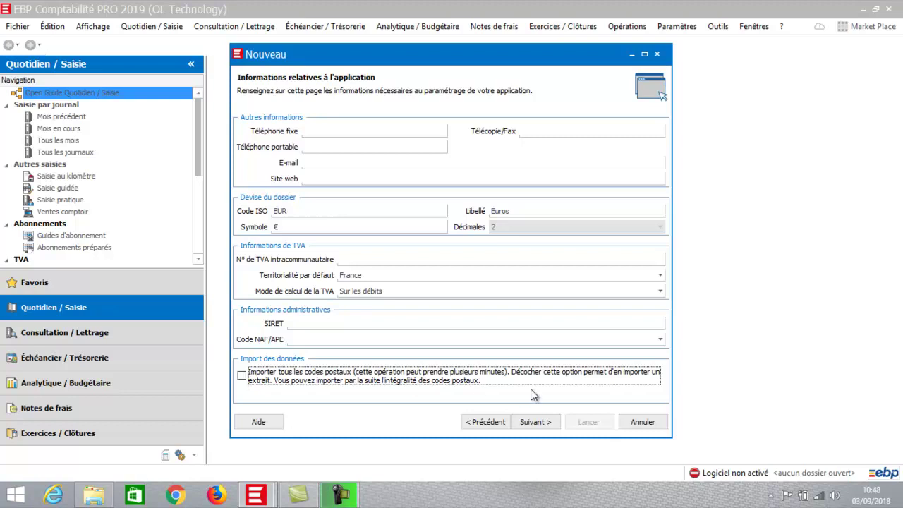
click(535, 422)
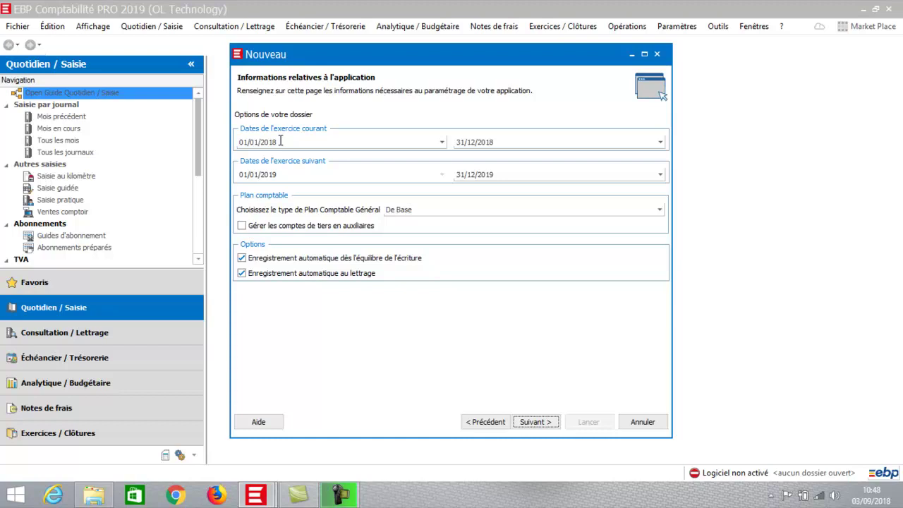
Keep the 01/01/2018–31/12/2018 fiscal year and tick 'Gérer les comptes de tiers en auxiliaires'.
click(280, 141)
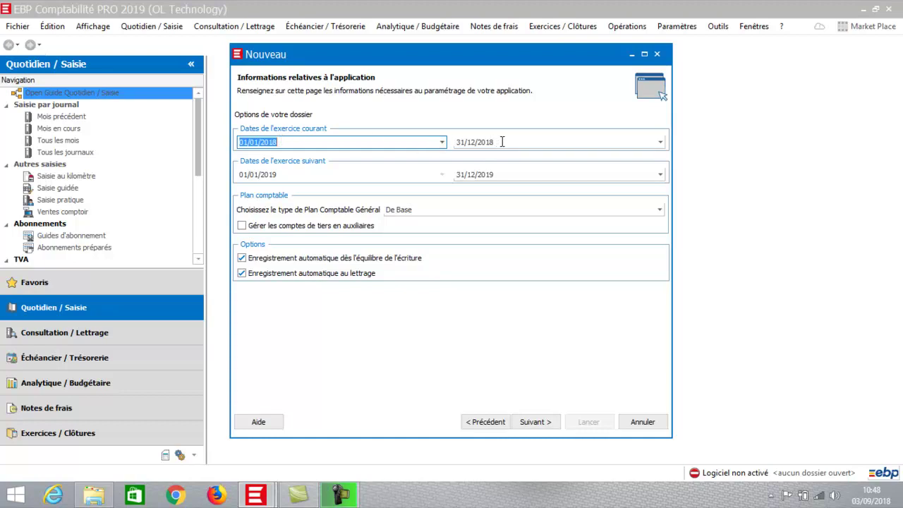
click(351, 142)
click(242, 226)
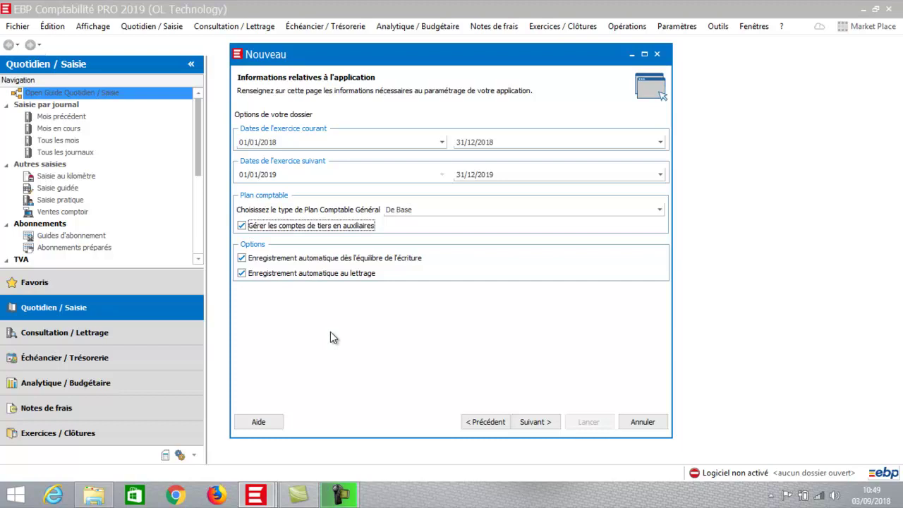
click(546, 424)
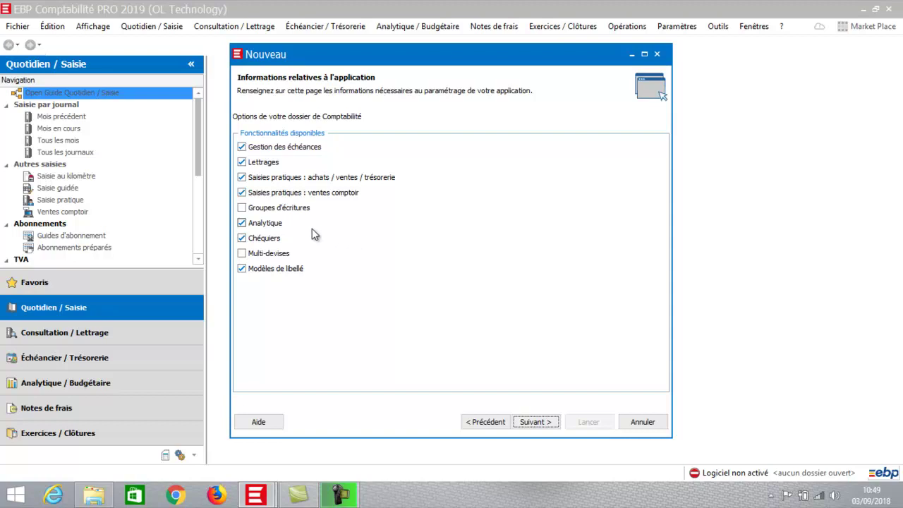
Untick the Analytique and Chéquiers features, then continue to the settings summary.
click(245, 225)
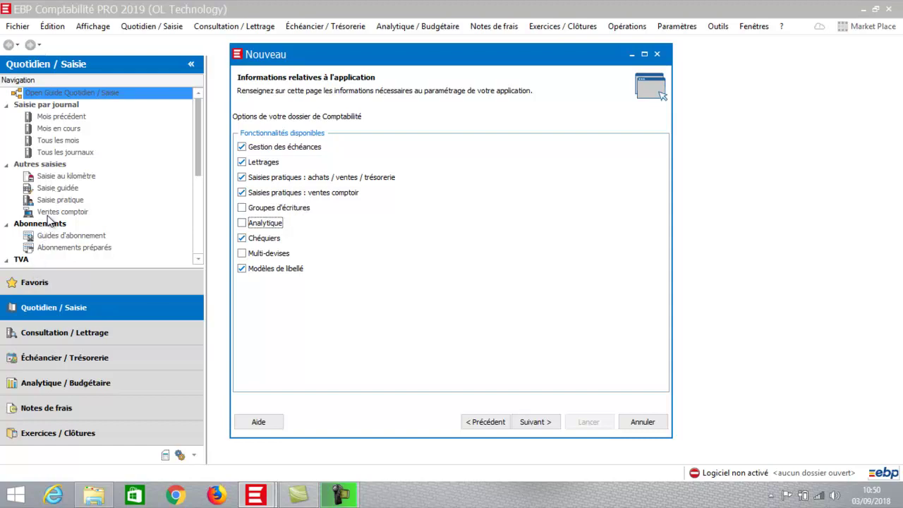
click(265, 240)
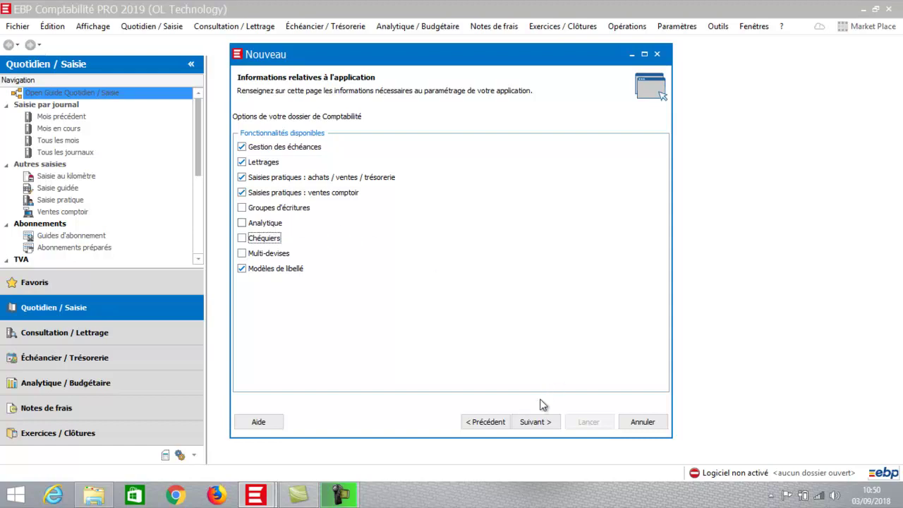
click(535, 422)
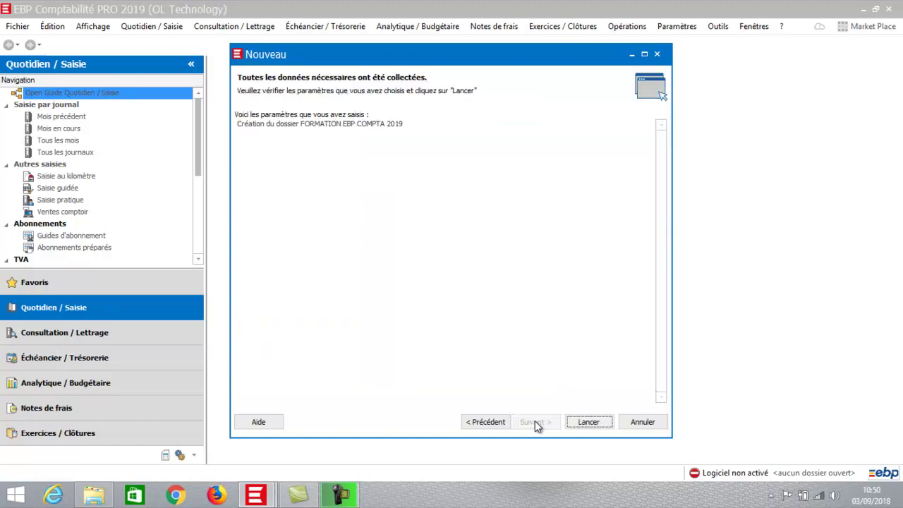
Launch dossier creation, choose 'Utiliser mon dossier créé', and close the wizard.
click(588, 422)
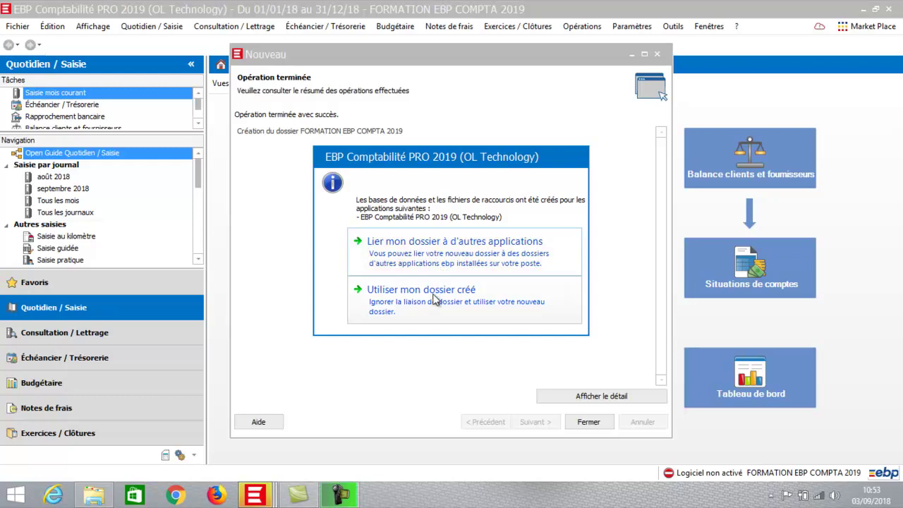
click(413, 308)
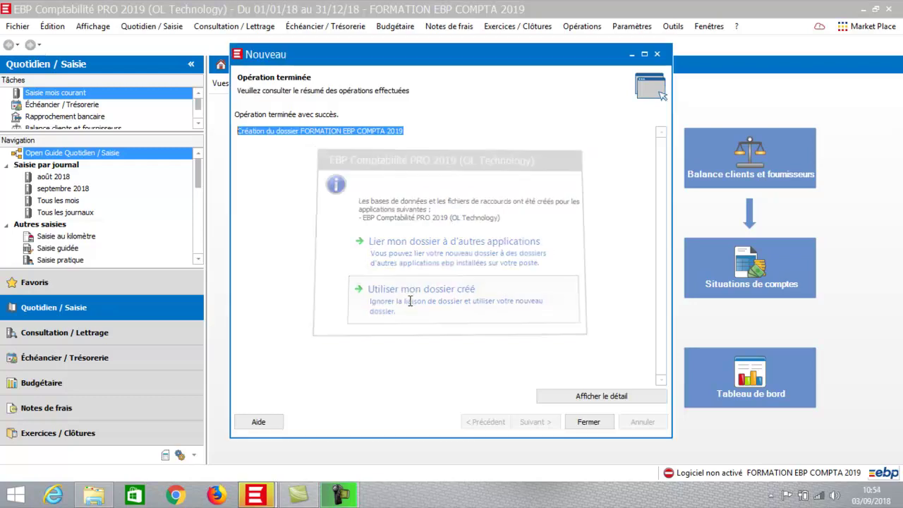
click(589, 424)
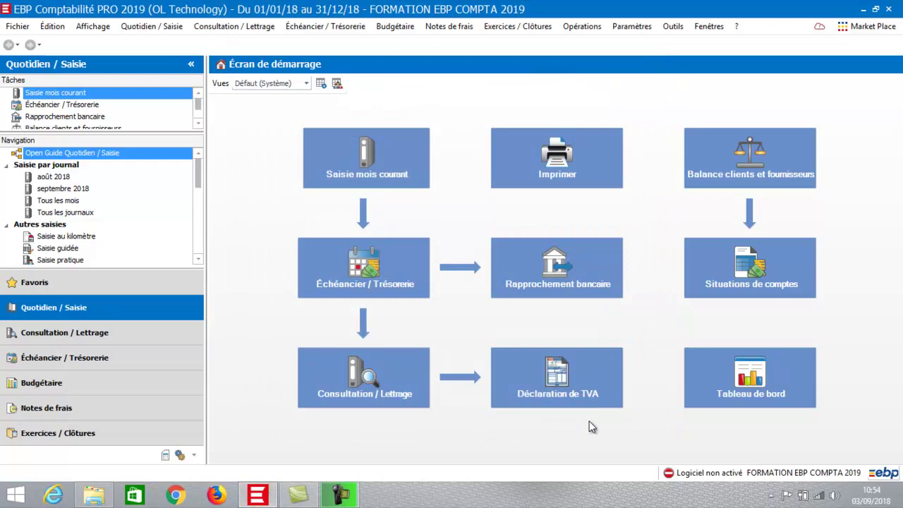